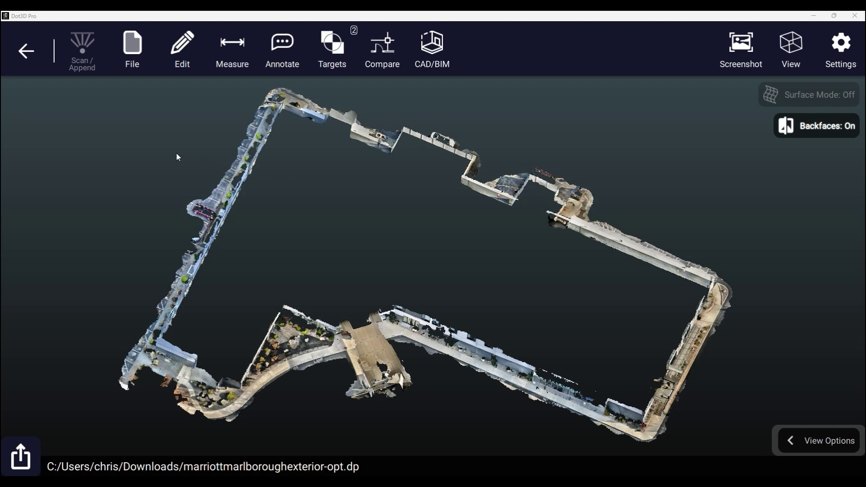
# Step: Set up an RCS (ReCap) export of the scan named marriottmarlborough-test
pyautogui.click(140, 56)
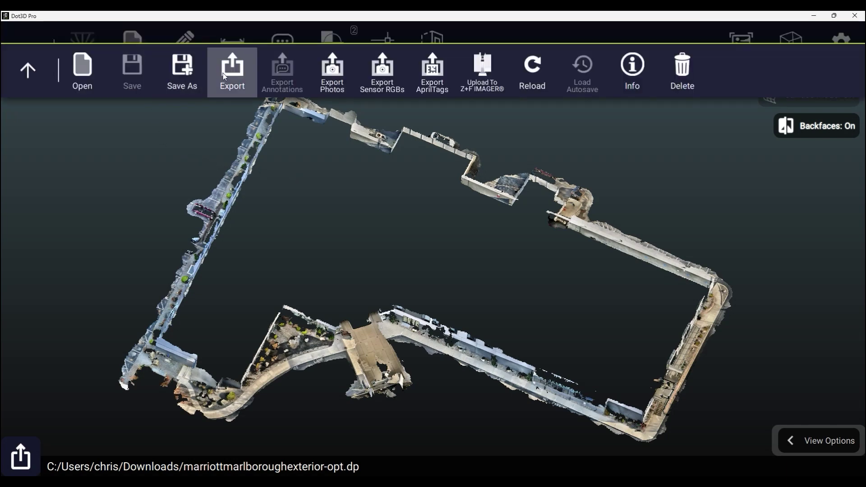
pyautogui.click(244, 79)
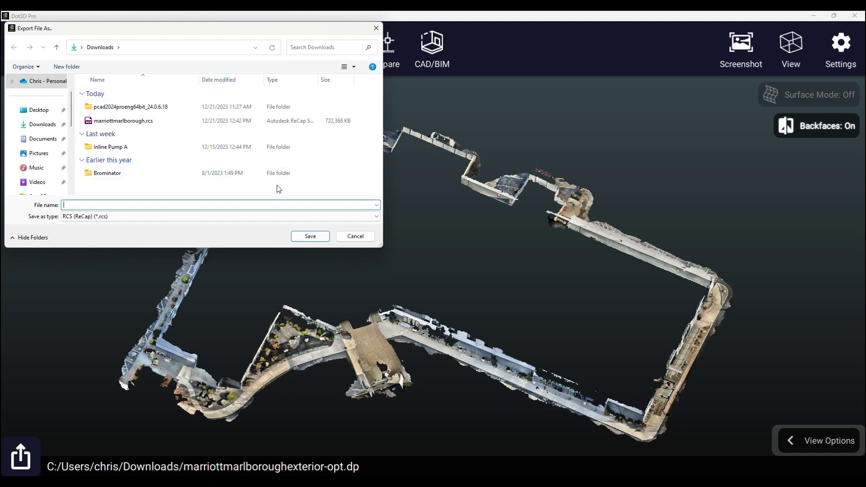
pyautogui.click(262, 222)
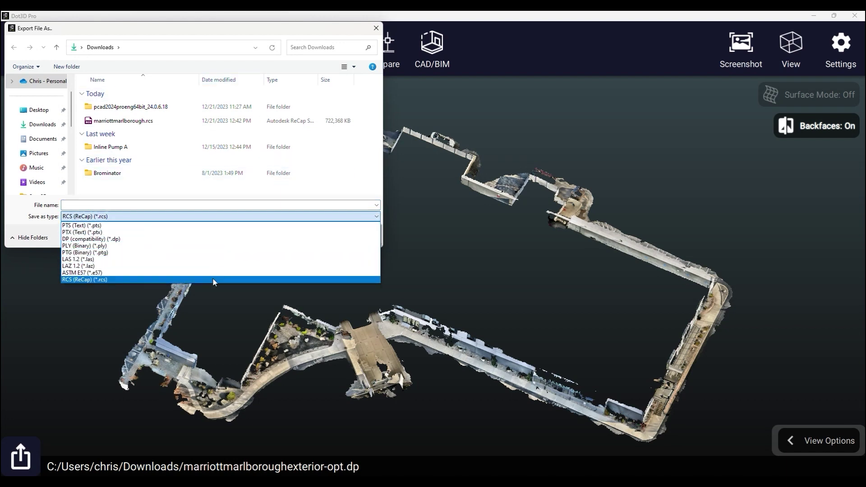
pyautogui.click(112, 280)
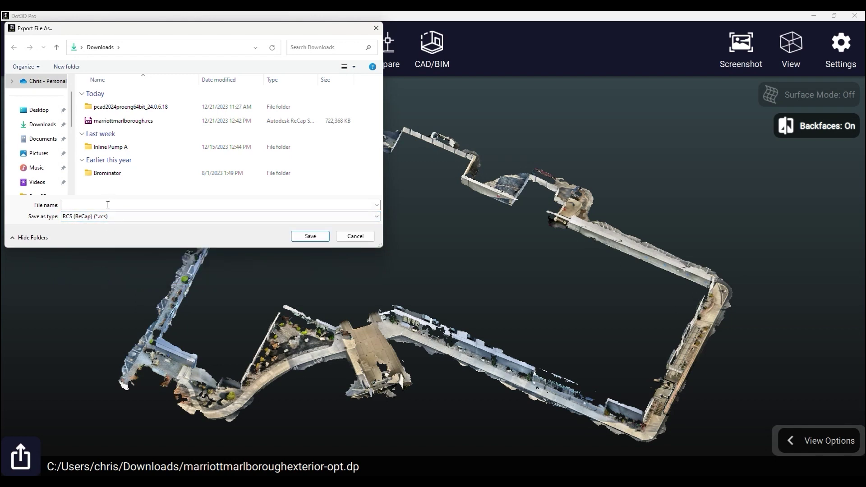
pyautogui.click(108, 204)
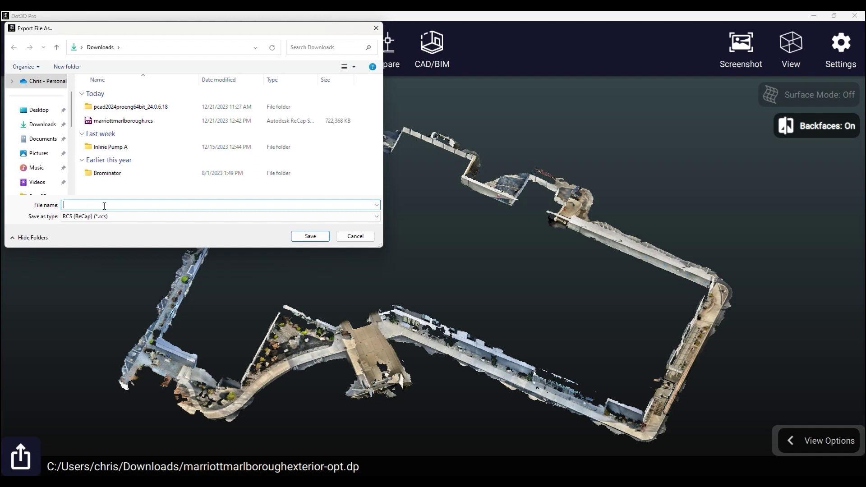
pyautogui.write('marr')
pyautogui.press('Down')
pyautogui.press('Down')
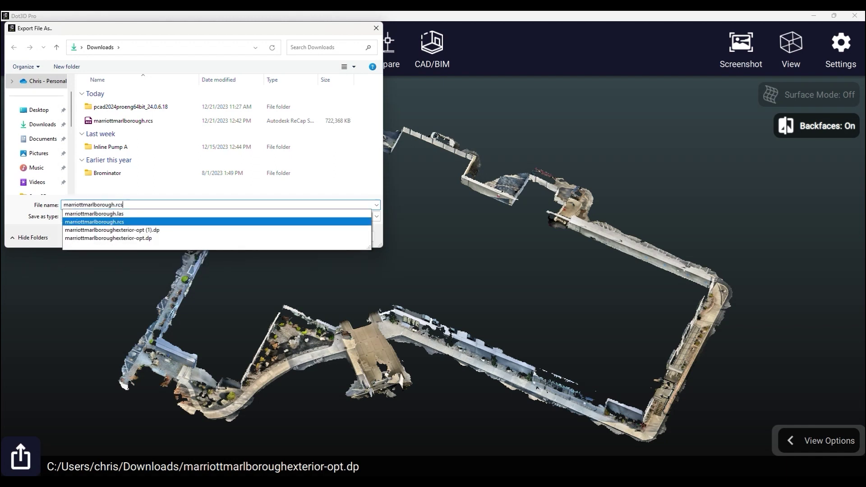
pyautogui.press('BackSpace')
pyautogui.press('BackSpace')
pyautogui.press('BackSpace')
pyautogui.press('BackSpace')
pyautogui.write('-')
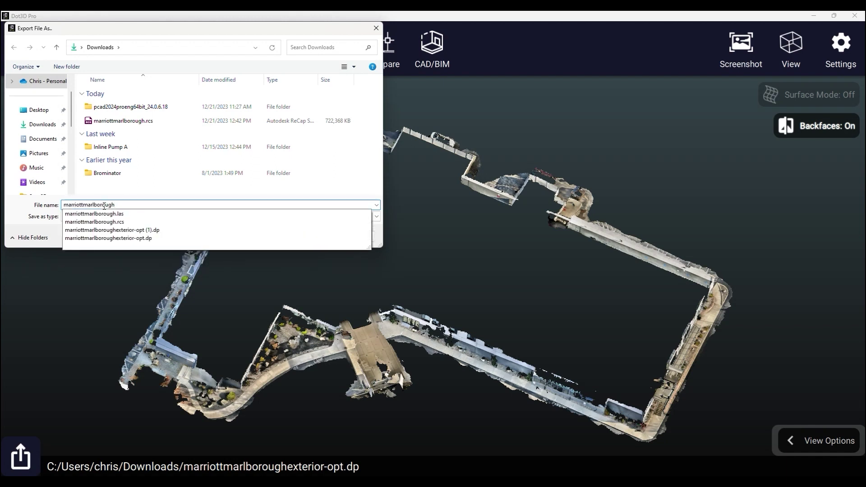
pyautogui.write('test')
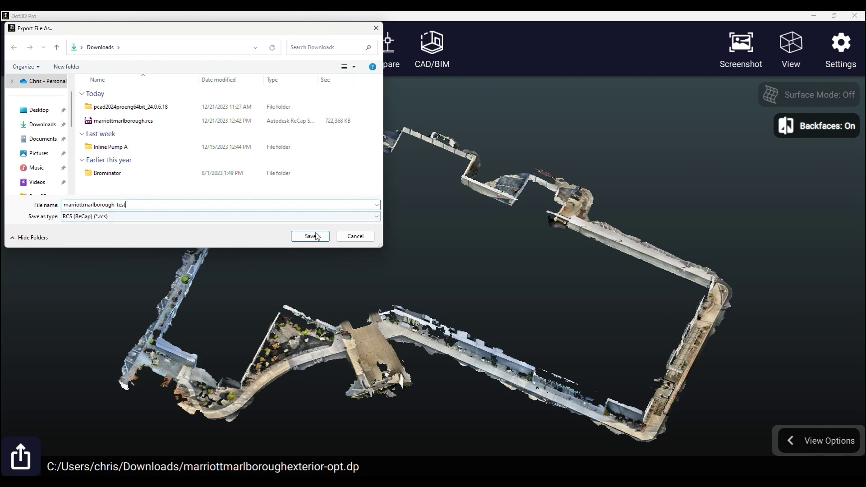
# Step: Export the scene as RCS with the point count reduced to 10%
pyautogui.click(310, 237)
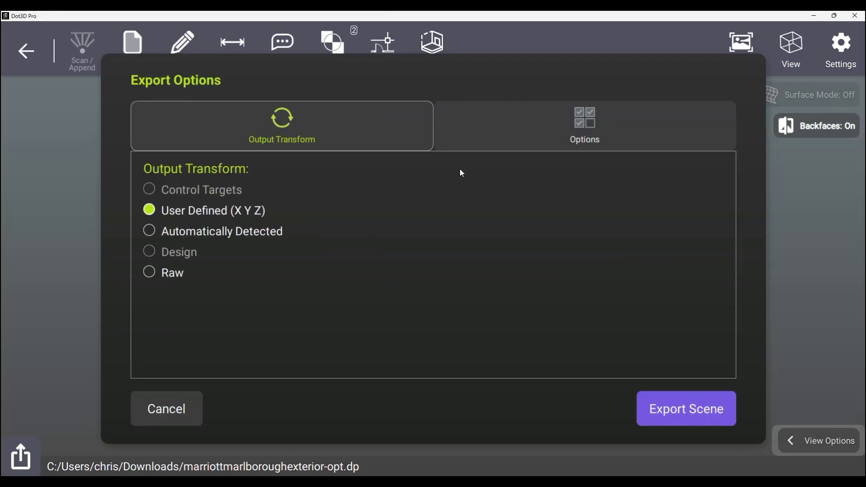
pyautogui.click(601, 127)
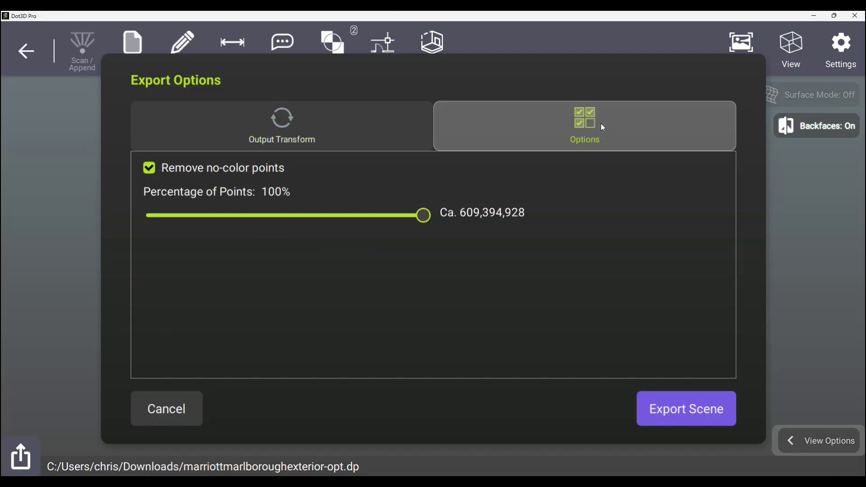
pyautogui.moveTo(425, 215); pyautogui.dragTo(178, 223)
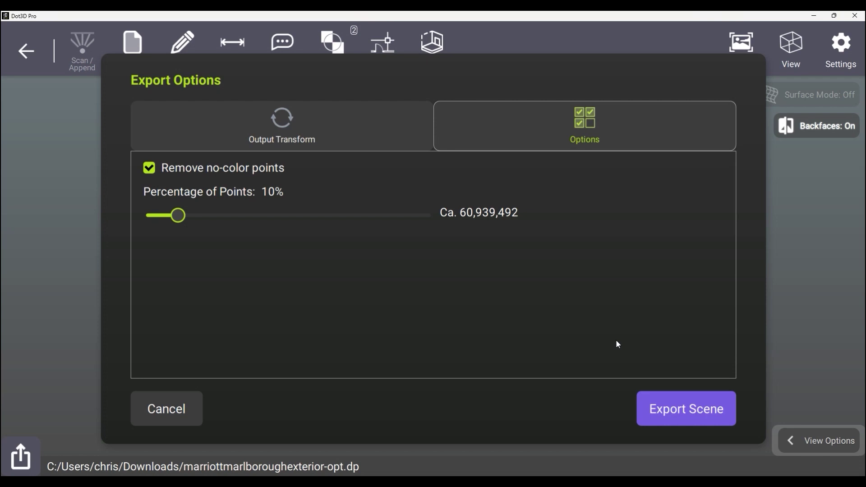
pyautogui.click(684, 409)
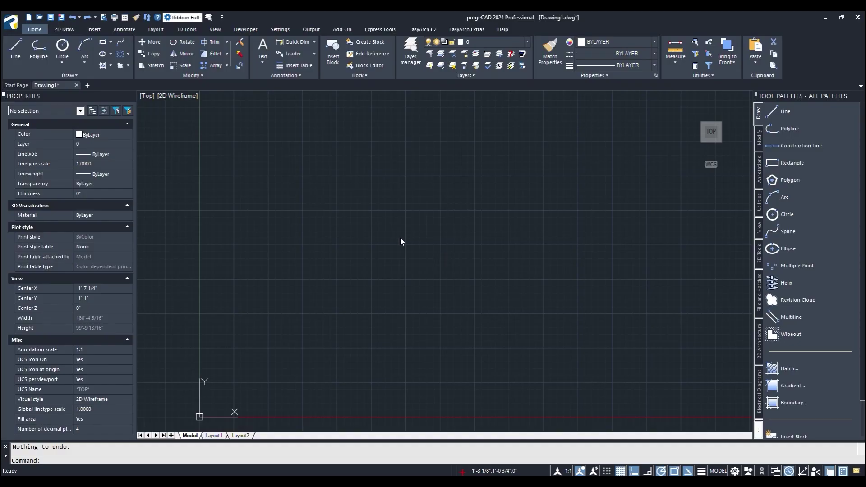
# Step: Pick marriottmarlborough-test.rcs as the point cloud file to attach
pyautogui.click(94, 29)
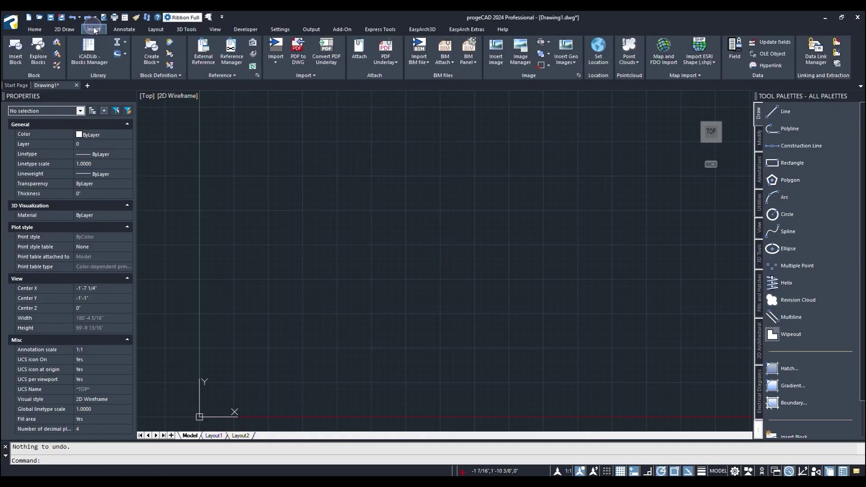
pyautogui.click(629, 51)
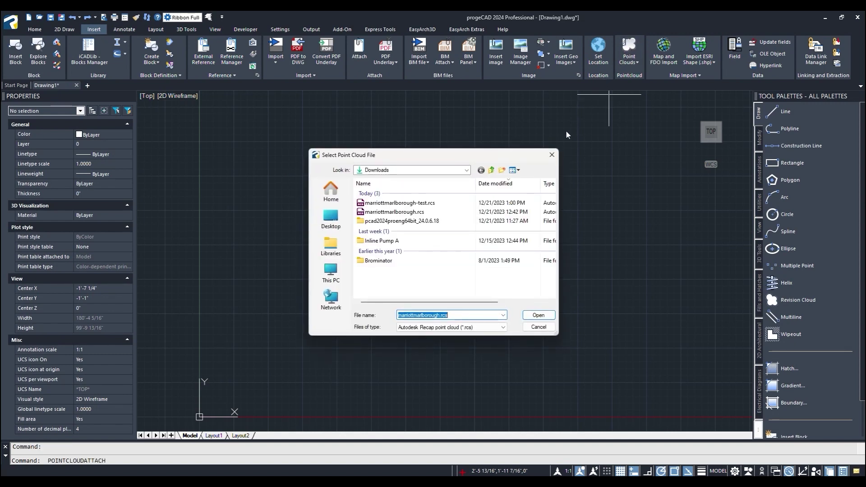
pyautogui.click(400, 204)
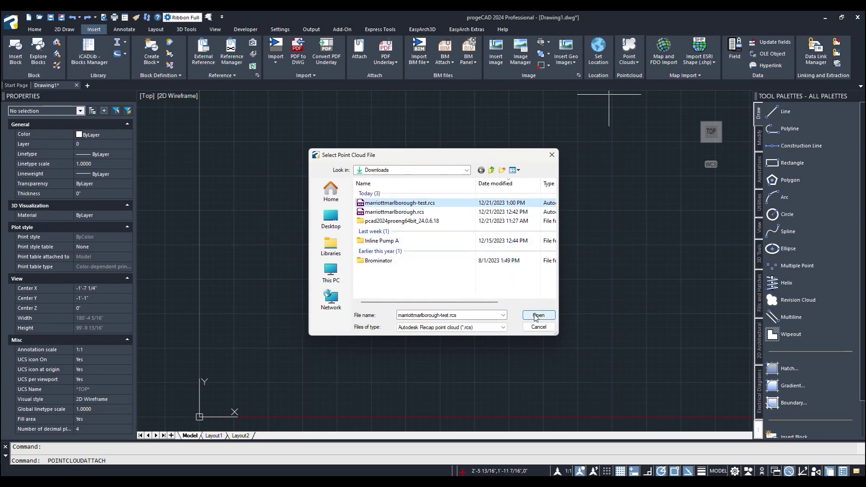
# Step: Open the file and fix the insertion point at 0,0,0 and scale at 1" instead of picking them on screen
pyautogui.click(537, 317)
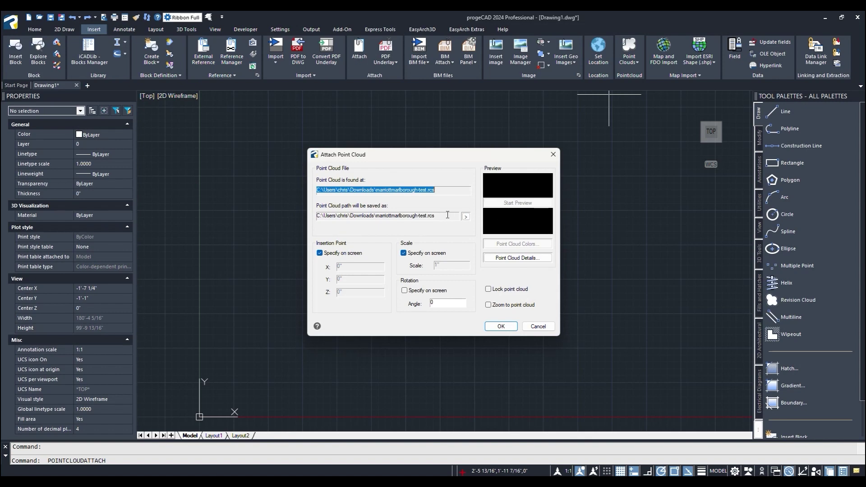
pyautogui.click(321, 255)
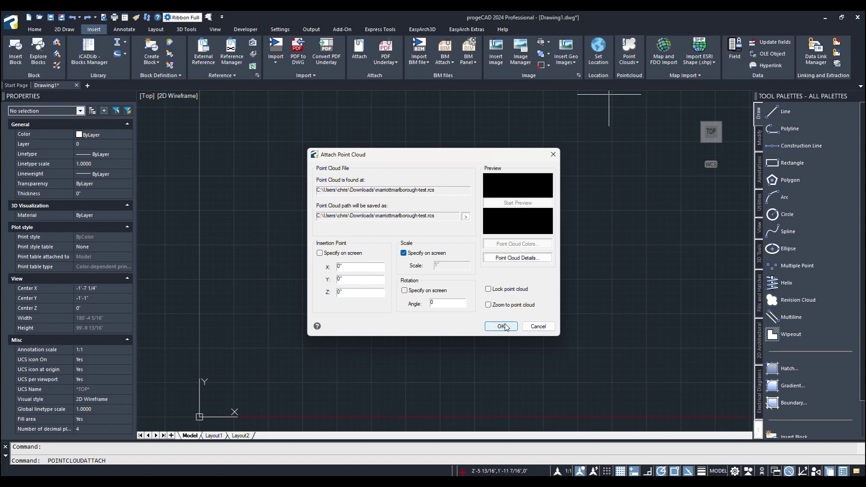
pyautogui.click(404, 254)
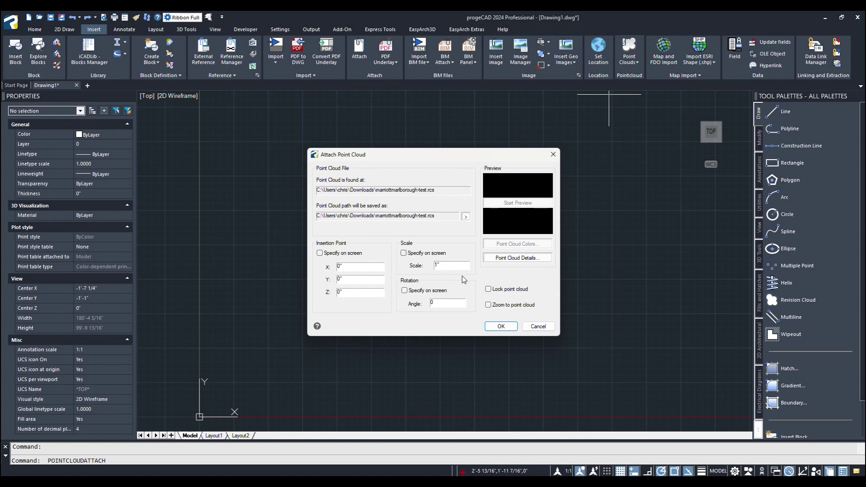
# Step: Attach the point cloud and pan until the whole building floor plan is visible
pyautogui.click(501, 327)
pyautogui.scroll(-3, 419, 264)
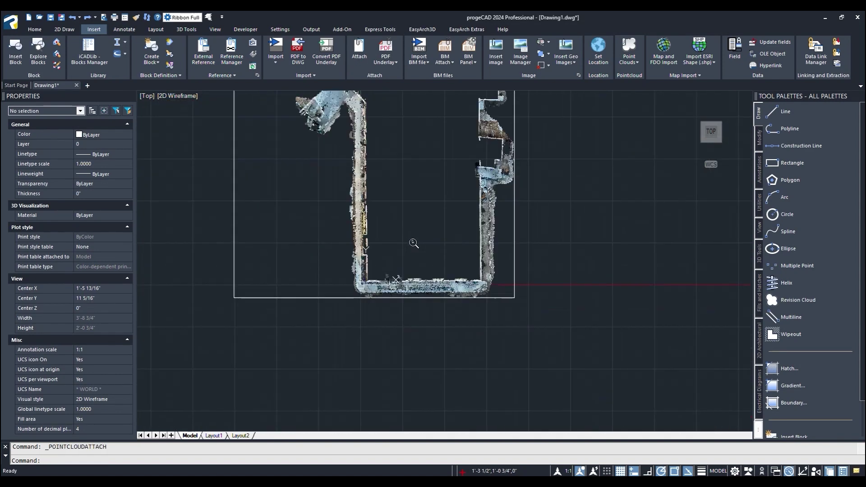
pyautogui.scroll(-2, 406, 151)
pyautogui.scroll(-3, 413, 125)
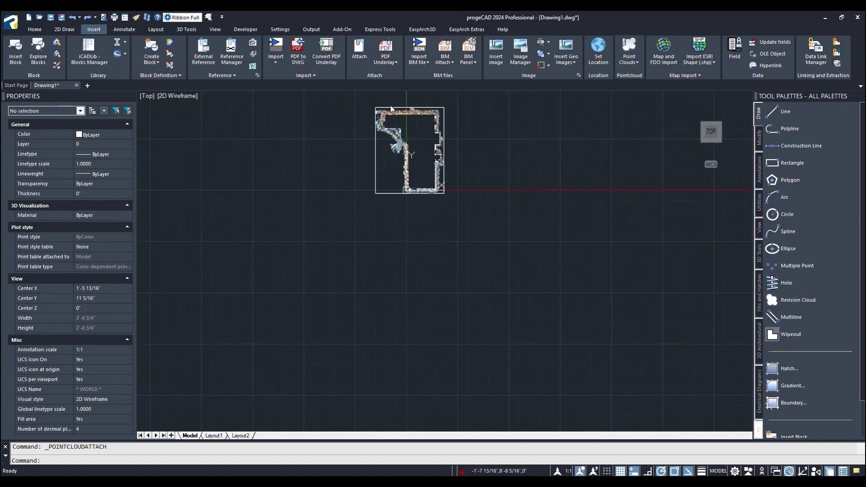
pyautogui.scroll(1, 414, 119)
pyautogui.scroll(2, 440, 175)
pyautogui.scroll(2, 462, 227)
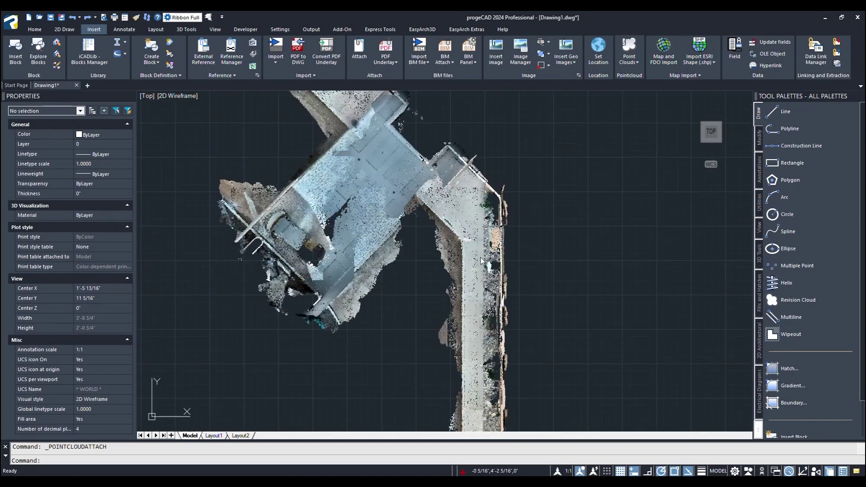
pyautogui.scroll(3, 467, 240)
pyautogui.scroll(-1, 484, 264)
pyautogui.scroll(-2, 587, 233)
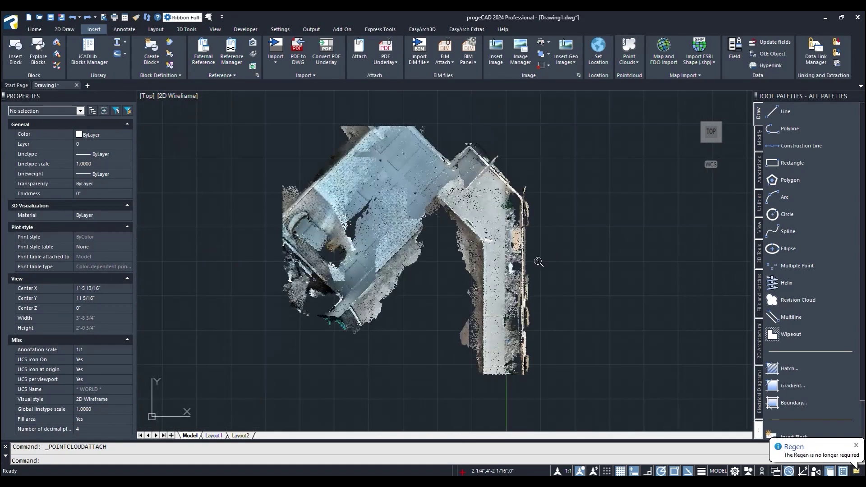
pyautogui.scroll(-1, 528, 271)
pyautogui.scroll(2, 530, 371)
pyautogui.scroll(2, 534, 399)
pyautogui.scroll(1, 484, 291)
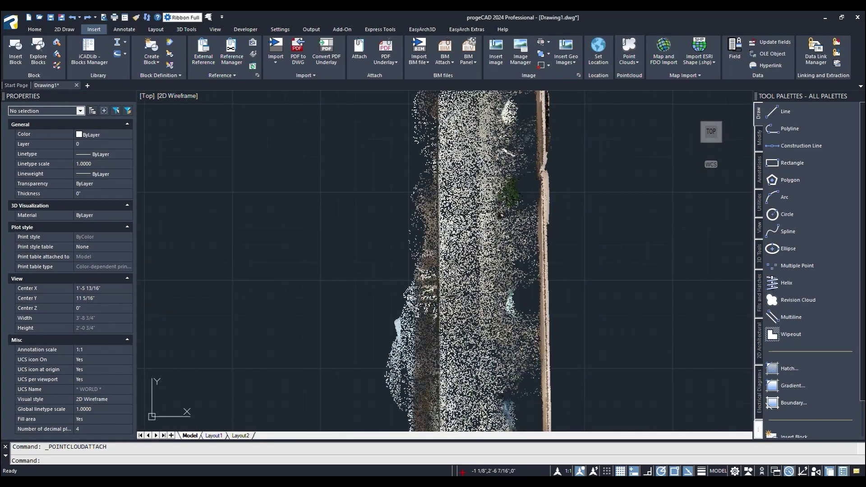
pyautogui.scroll(2, 466, 270)
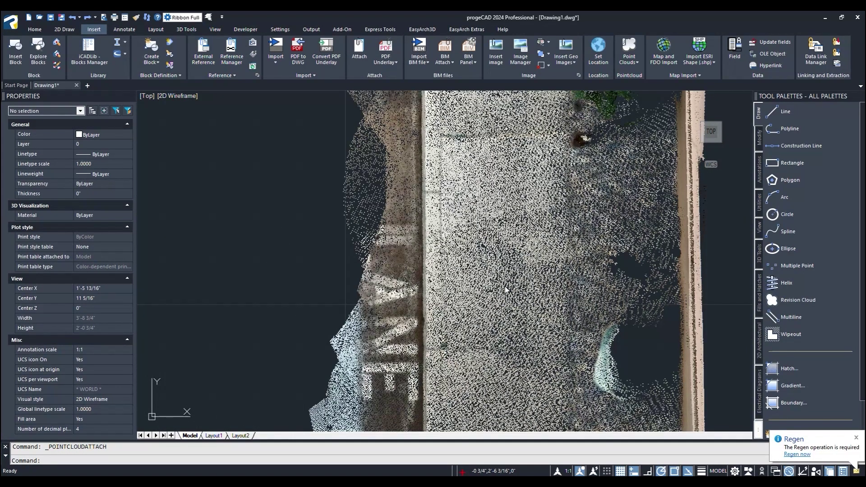
pyautogui.scroll(-2, 505, 290)
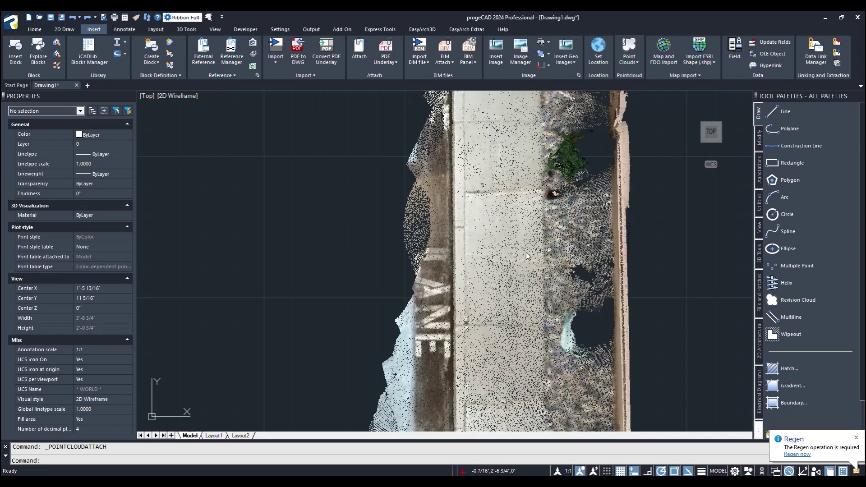
pyautogui.scroll(-3, 527, 255)
pyautogui.scroll(-2, 643, 189)
pyautogui.scroll(-1, 677, 155)
pyautogui.scroll(2, 674, 153)
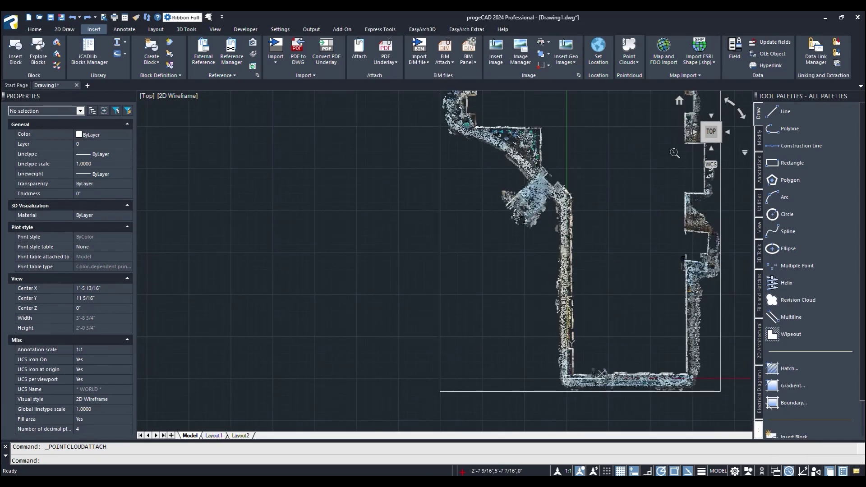
pyautogui.scroll(-2, 676, 153)
pyautogui.scroll(1, 683, 150)
pyautogui.moveTo(683, 149); pyautogui.dragTo(434, 226, button='middle')
pyautogui.scroll(3, 428, 231)
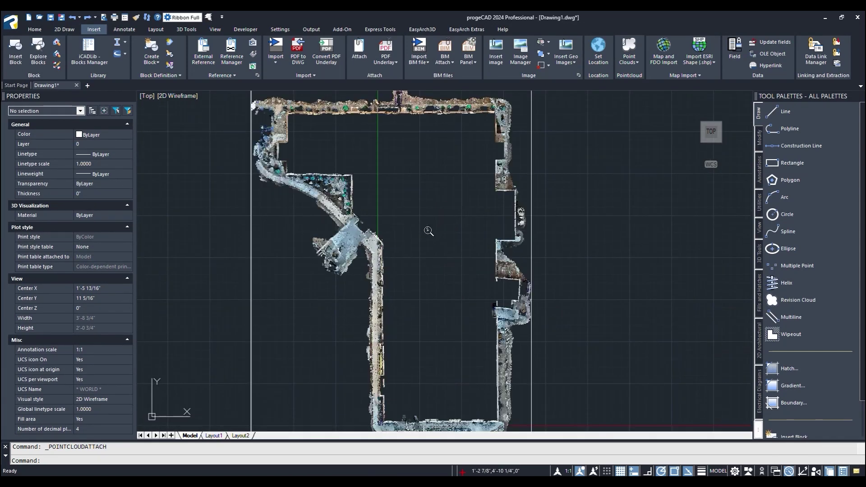
pyautogui.scroll(-2, 428, 230)
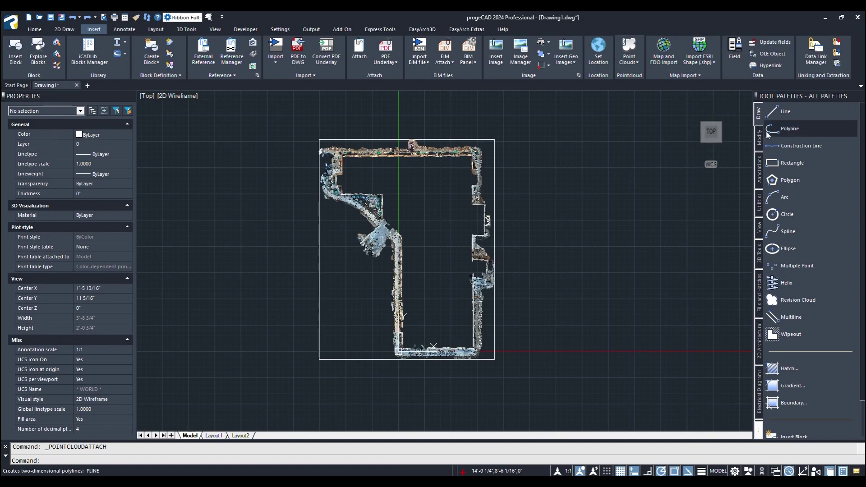
# Step: Start a line at the upper-left wall and trace the top wall and the jogged right wall
pyautogui.click(779, 119)
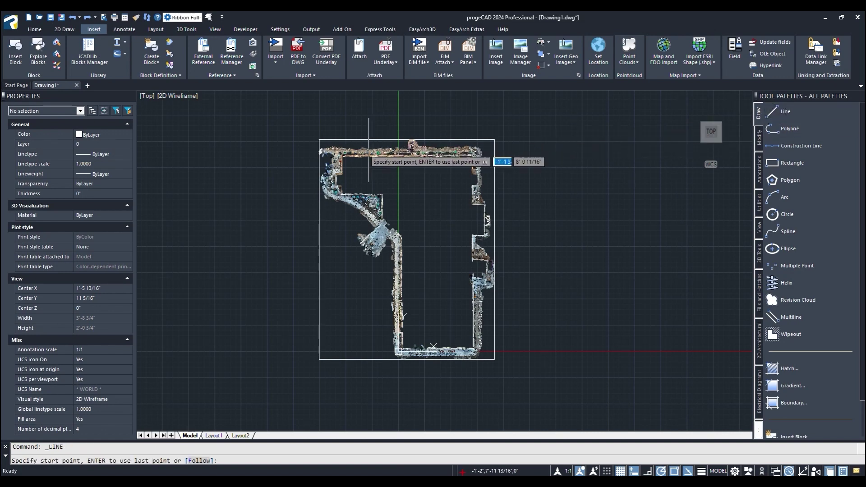
pyautogui.click(343, 155)
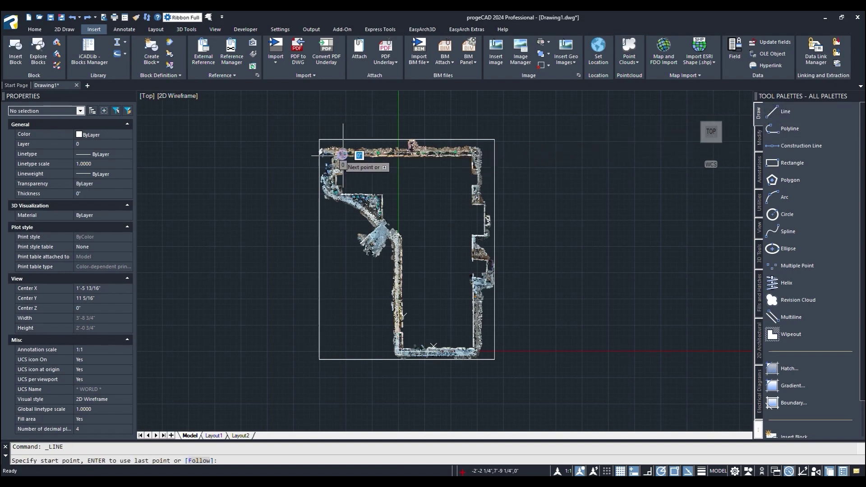
pyautogui.click(477, 155)
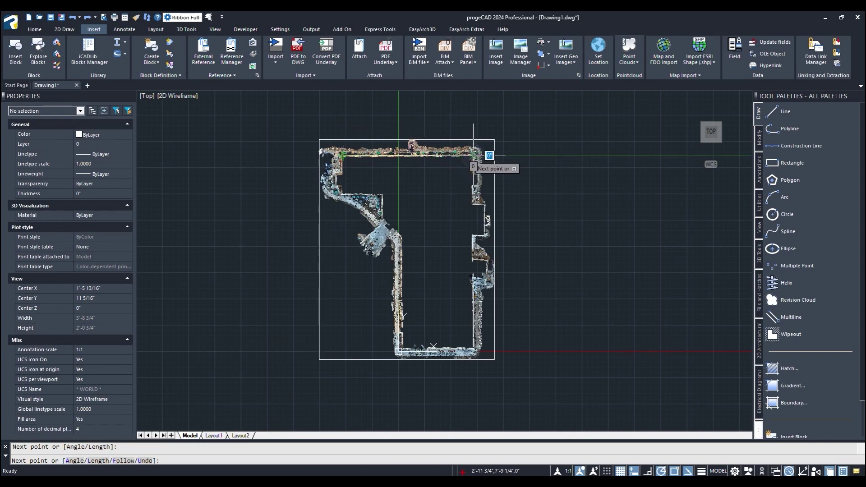
pyautogui.click(473, 171)
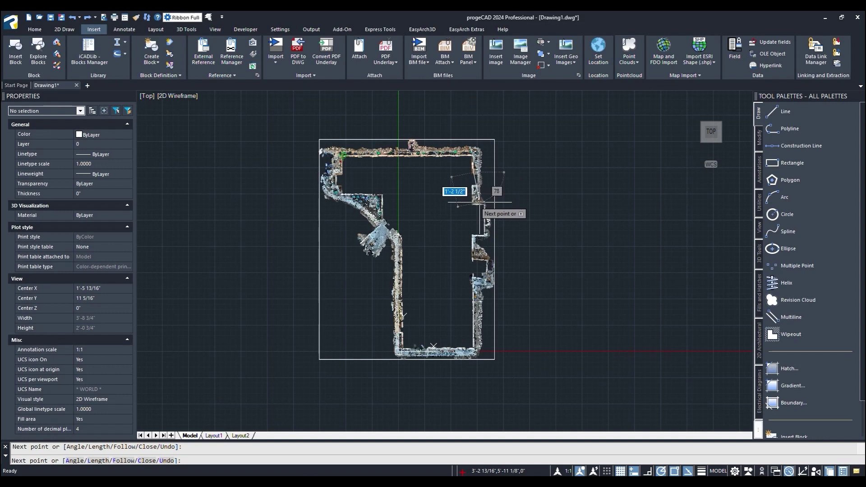
pyautogui.click(478, 203)
pyautogui.click(485, 204)
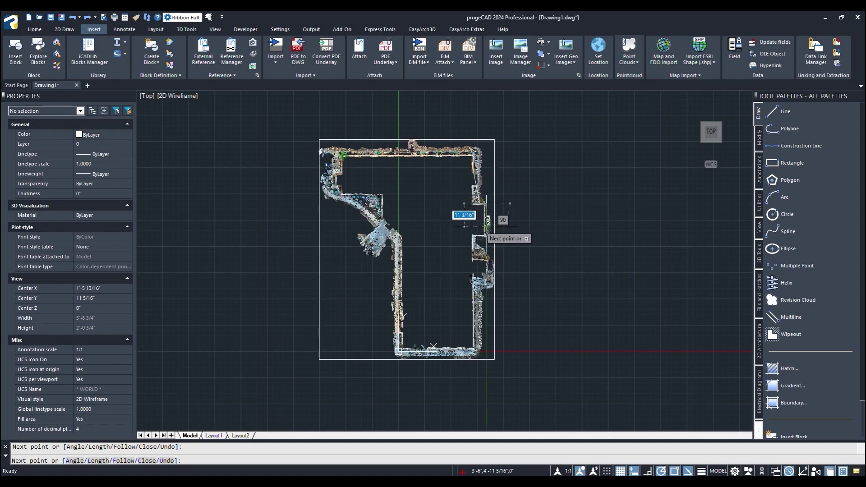
pyautogui.click(485, 237)
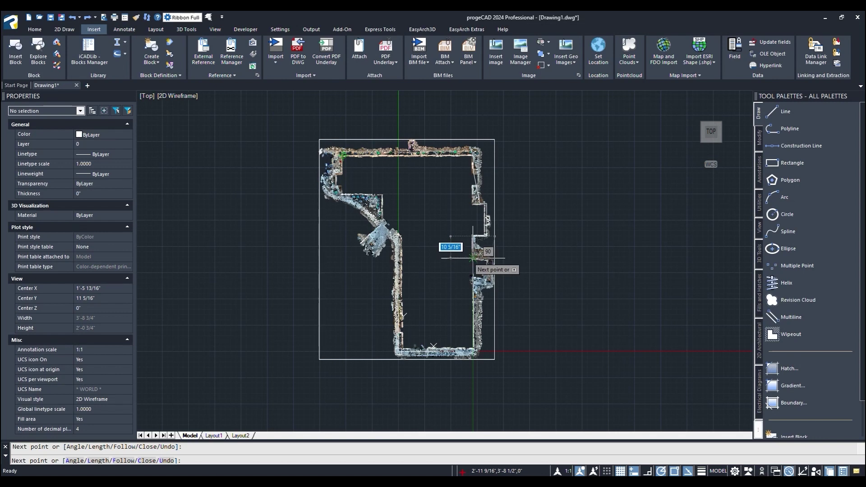
pyautogui.click(473, 259)
pyautogui.click(488, 258)
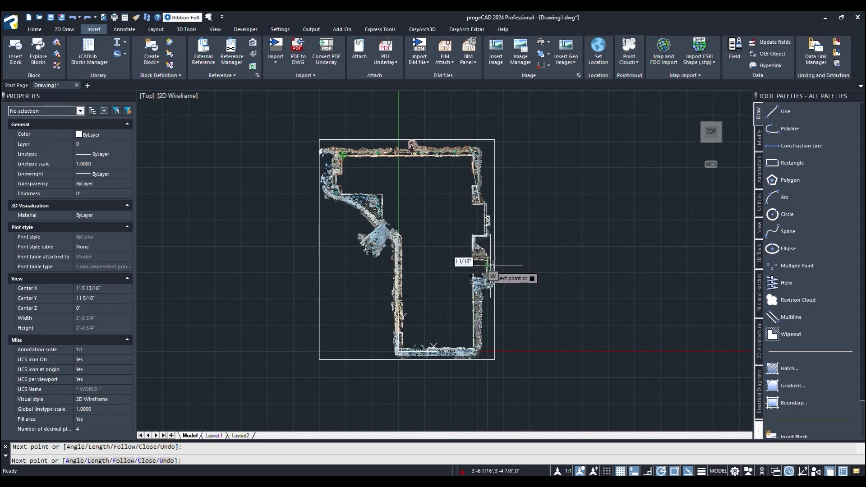
pyautogui.click(490, 286)
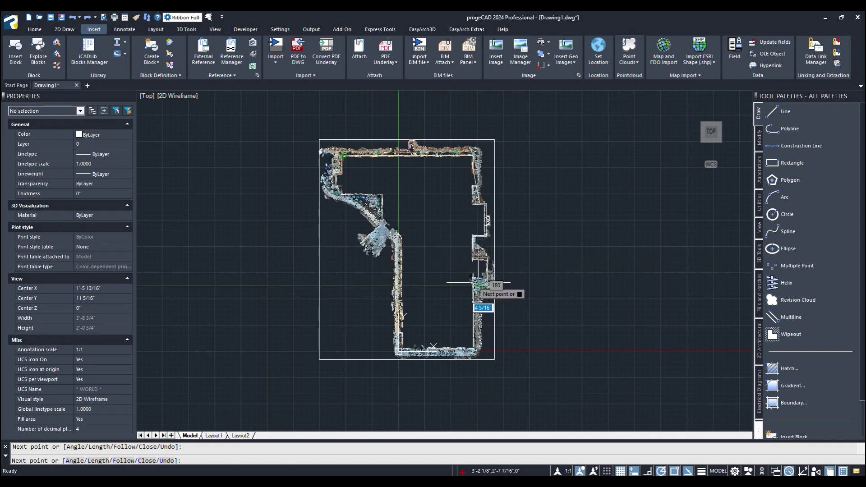
pyautogui.click(471, 277)
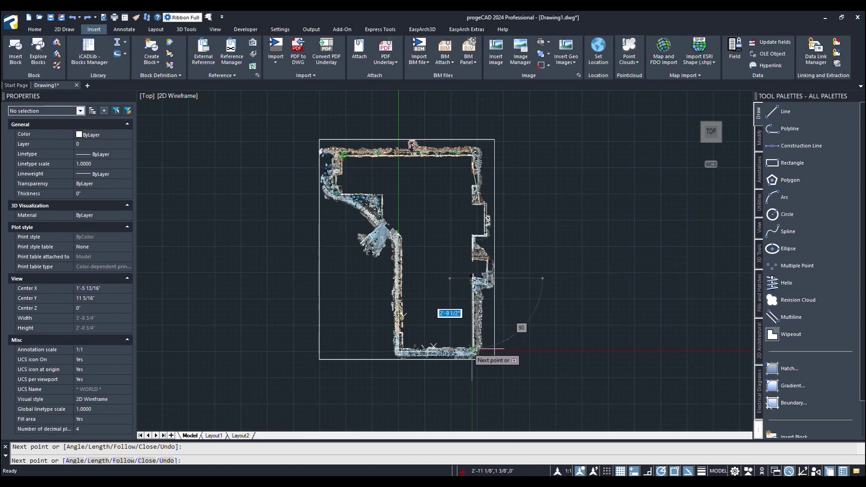
# Step: Continue the line along the bottom, left and diagonal walls back to the top wall
pyautogui.click(472, 350)
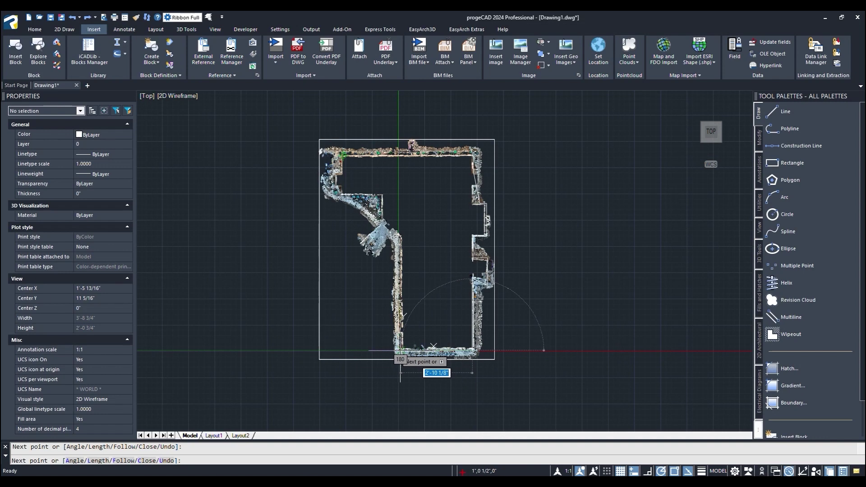
pyautogui.click(399, 350)
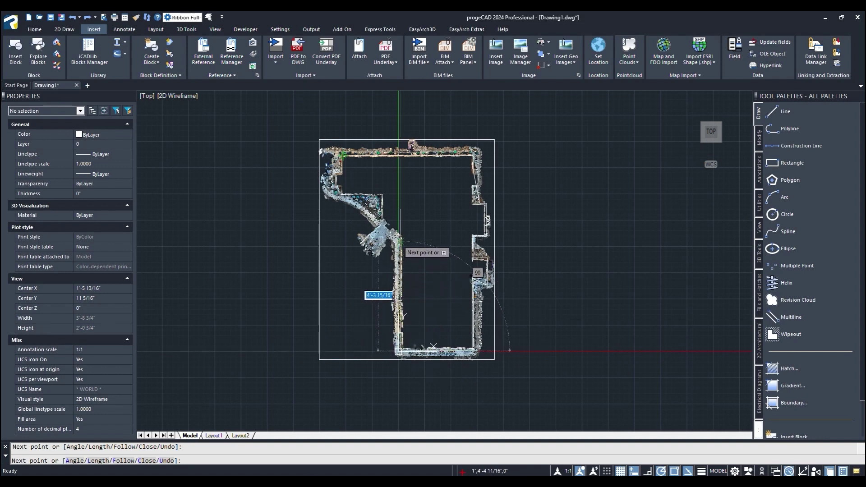
pyautogui.click(400, 237)
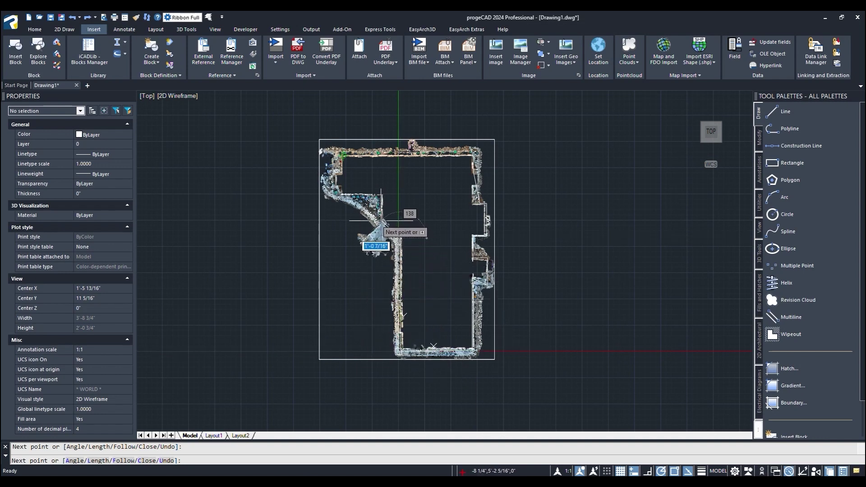
pyautogui.click(382, 221)
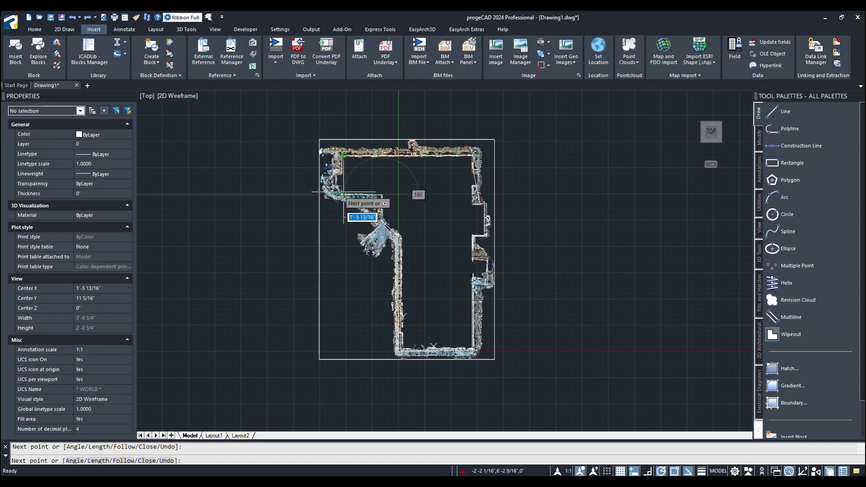
pyautogui.click(334, 173)
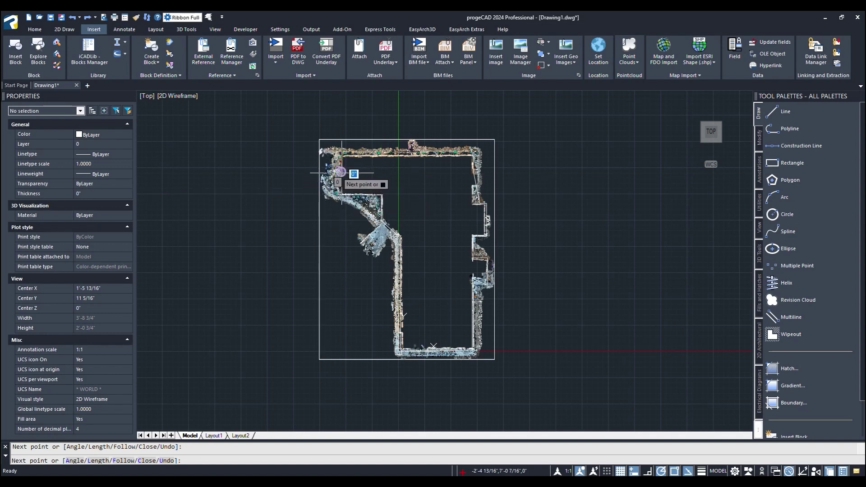
pyautogui.click(379, 156)
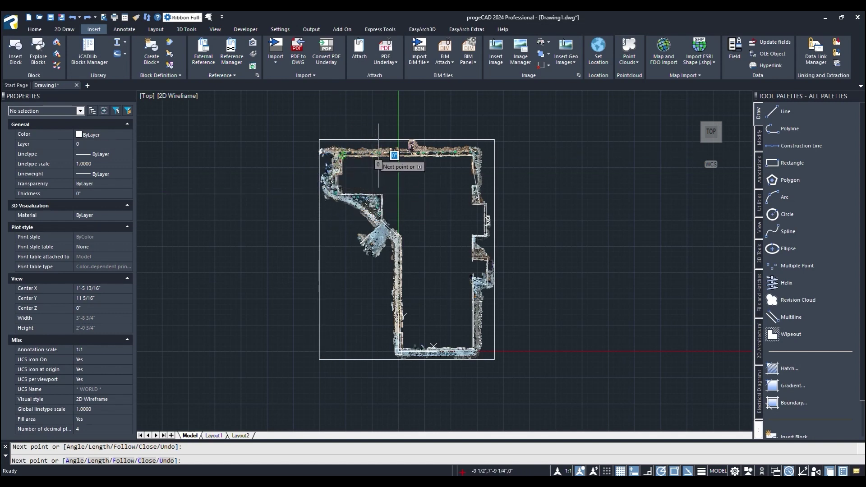
# Step: End the line command, then select the point cloud and delete it
pyautogui.press('Escape')
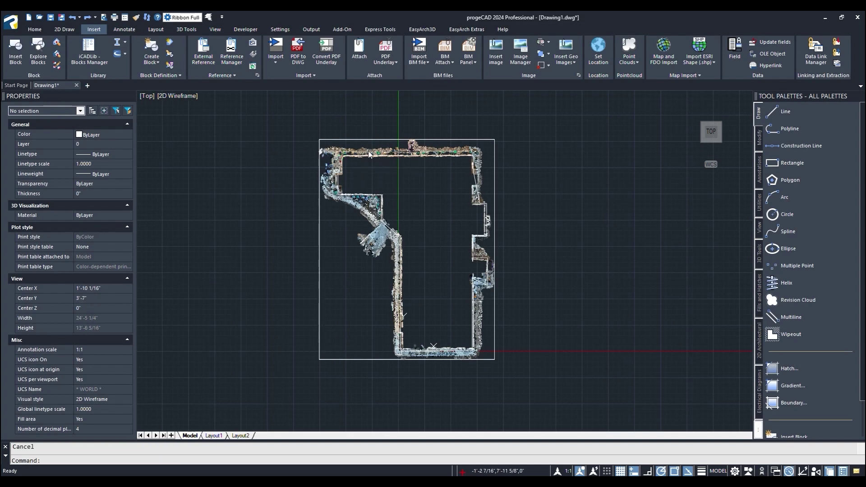
pyautogui.rightClick(369, 154)
pyautogui.click(348, 153)
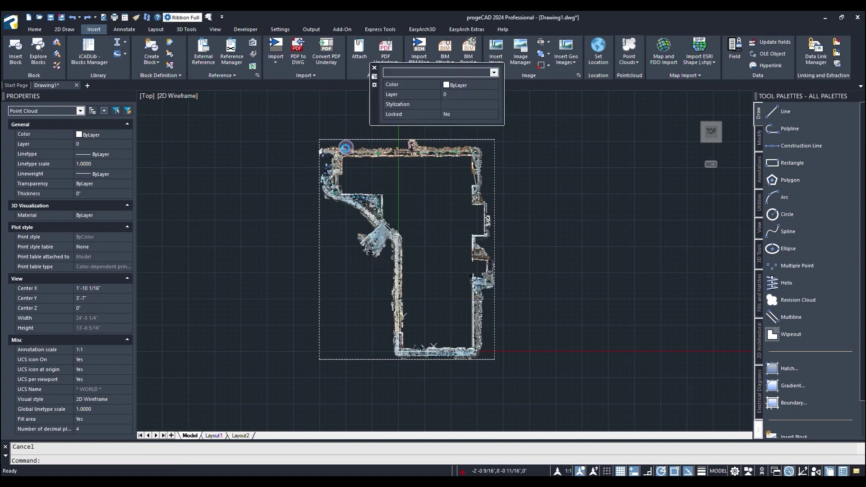
pyautogui.rightClick(340, 151)
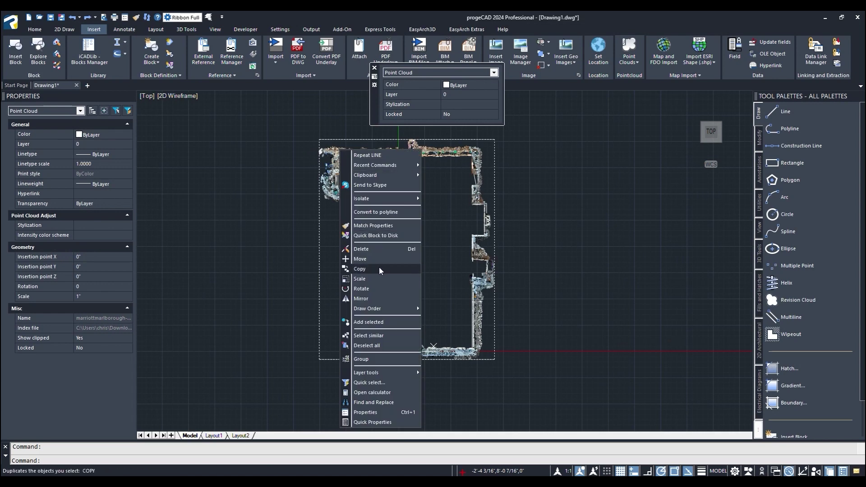
pyautogui.click(372, 249)
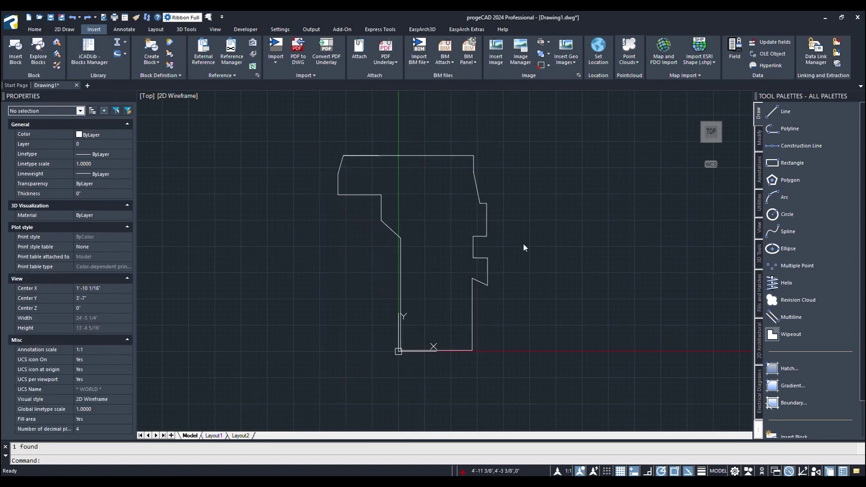